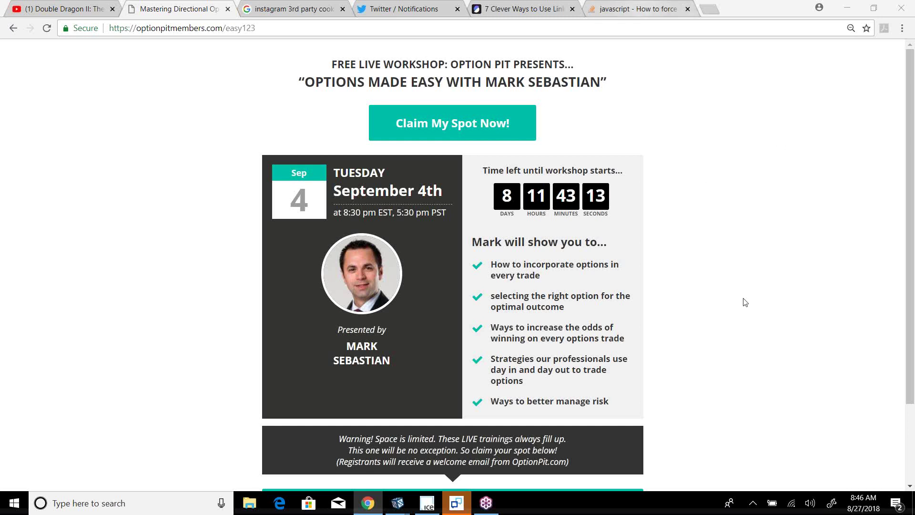
# Bring VolTrader over the browser and scroll the watchlist to its bottom beside the SPX chain.
pyautogui.moveTo(398, 511)
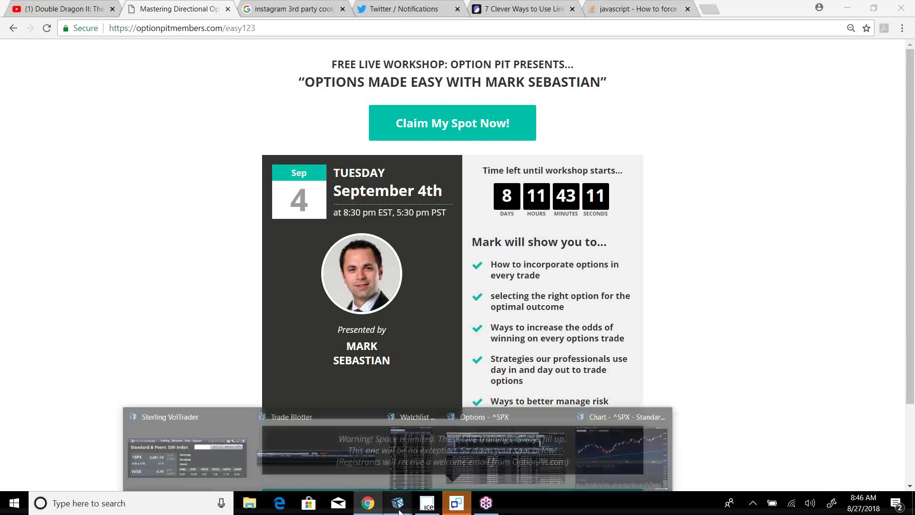
pyautogui.click(165, 431)
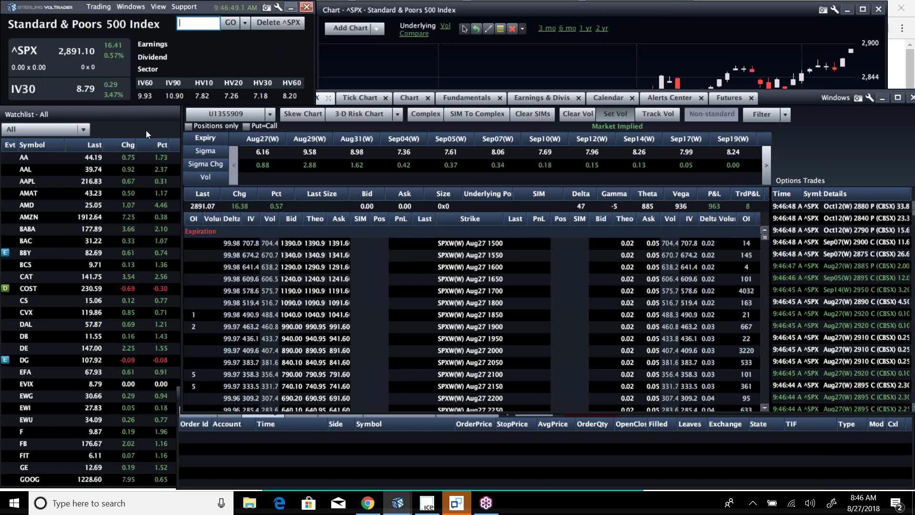
pyautogui.click(145, 130)
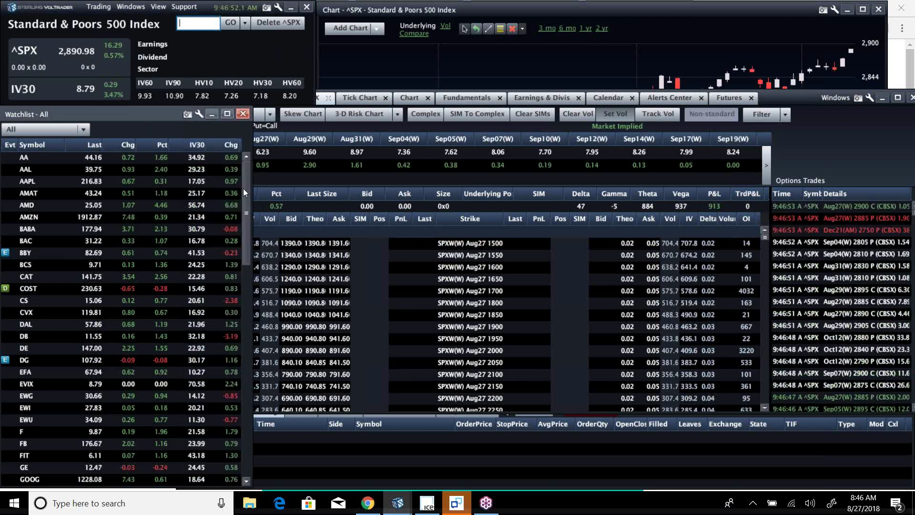
pyautogui.moveTo(243, 189); pyautogui.dragTo(210, 439)
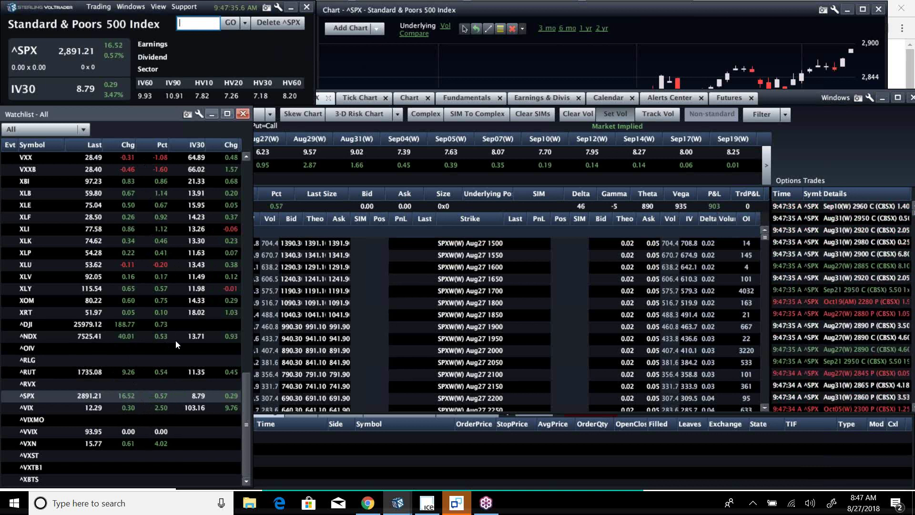
pyautogui.click(247, 157)
pyautogui.click(247, 156)
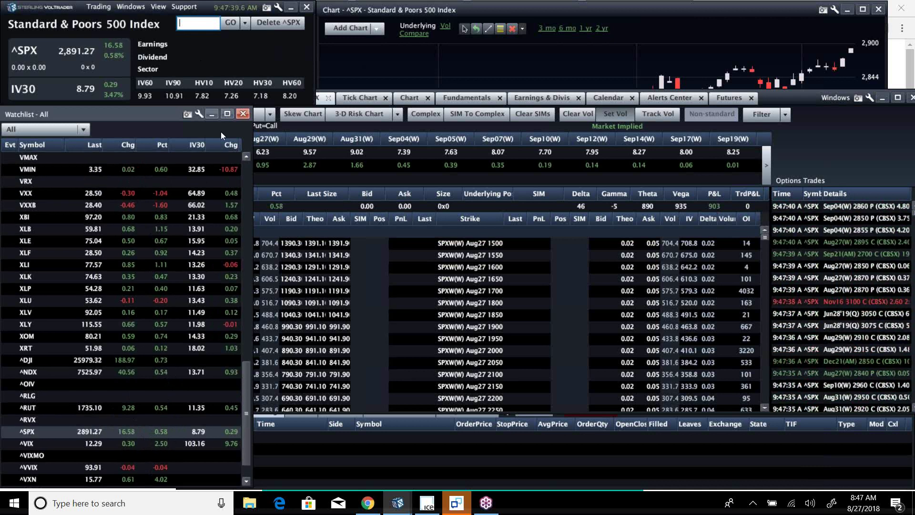
pyautogui.click(247, 156)
pyautogui.click(247, 156)
pyautogui.click(246, 156)
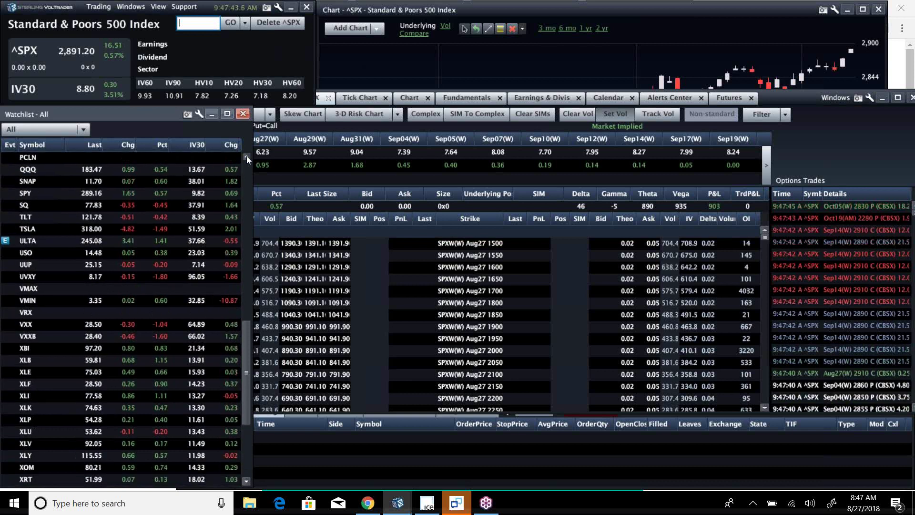
pyautogui.click(246, 156)
pyautogui.click(247, 156)
pyautogui.click(247, 156)
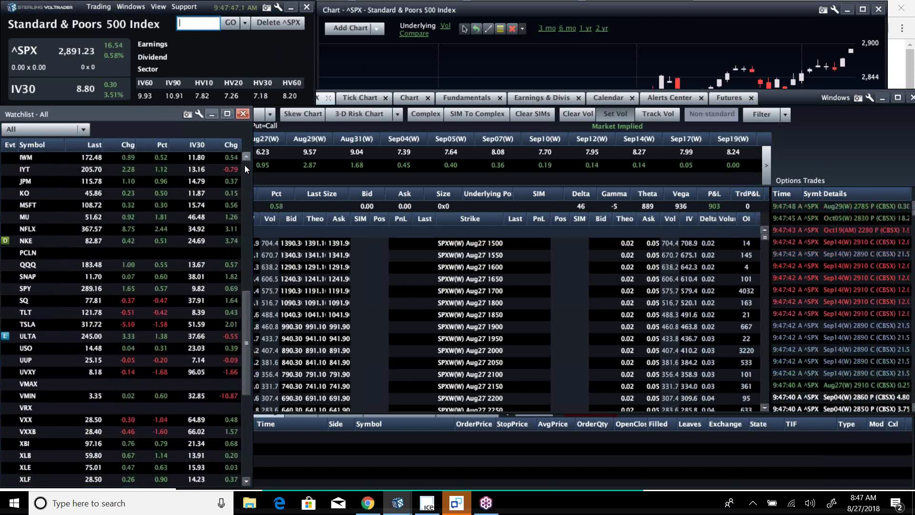
pyautogui.click(244, 166)
pyautogui.click(245, 165)
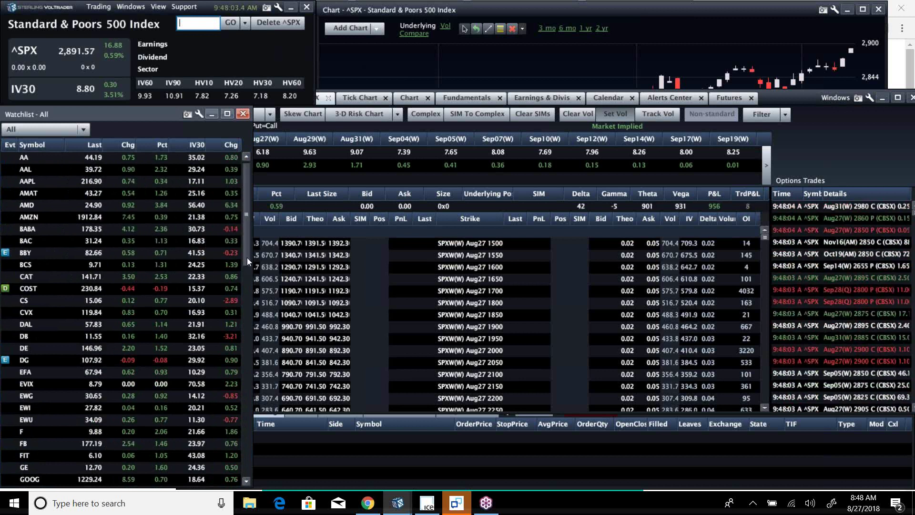
pyautogui.scroll(-4, 248, 259)
pyautogui.scroll(-3, 248, 283)
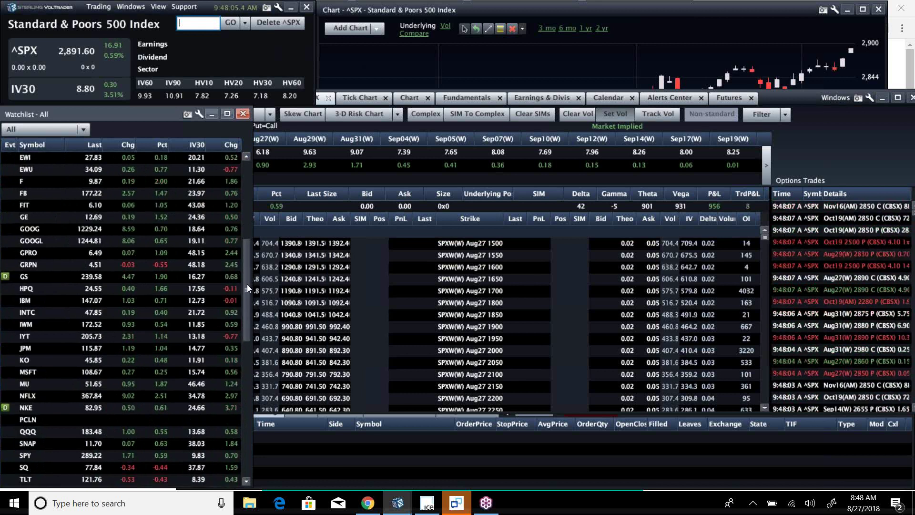
# Load NVDA as the underlying symbol for the quote, chart and option chain.
pyautogui.click(190, 25)
pyautogui.write('n')
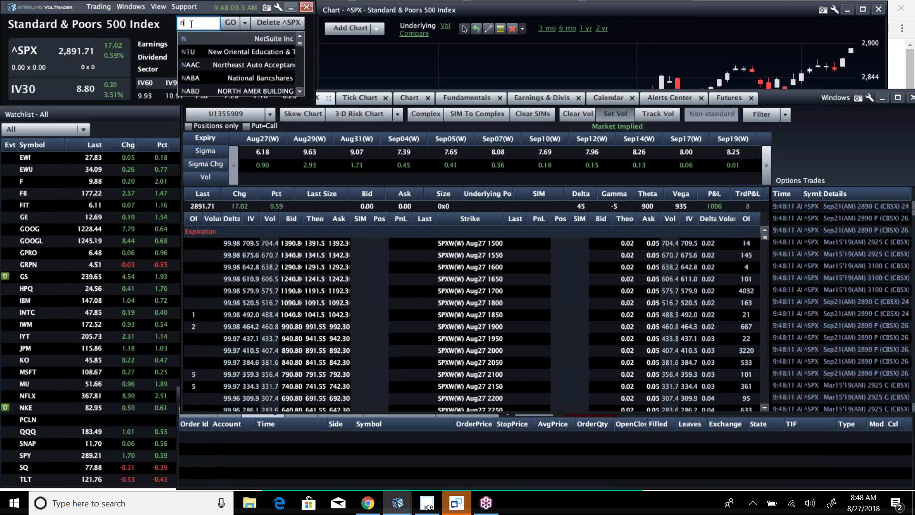
pyautogui.write('v')
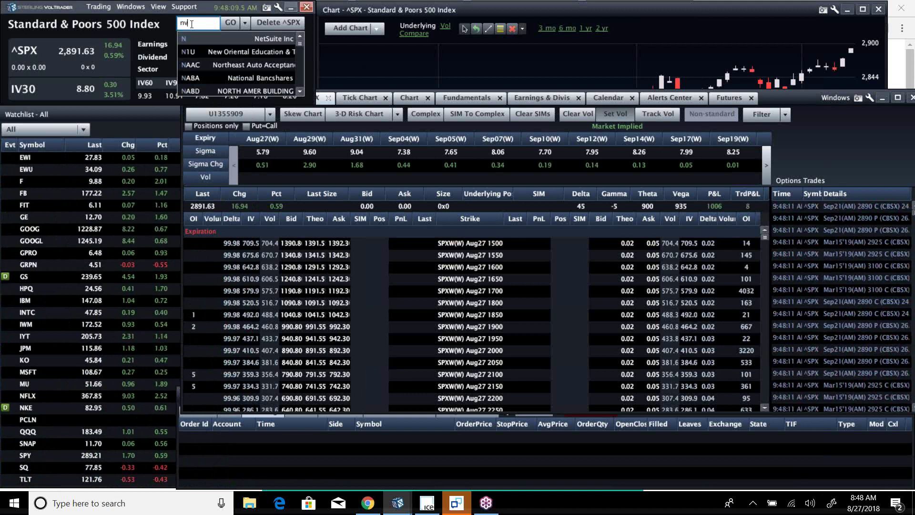
pyautogui.write('da')
pyautogui.press('Return')
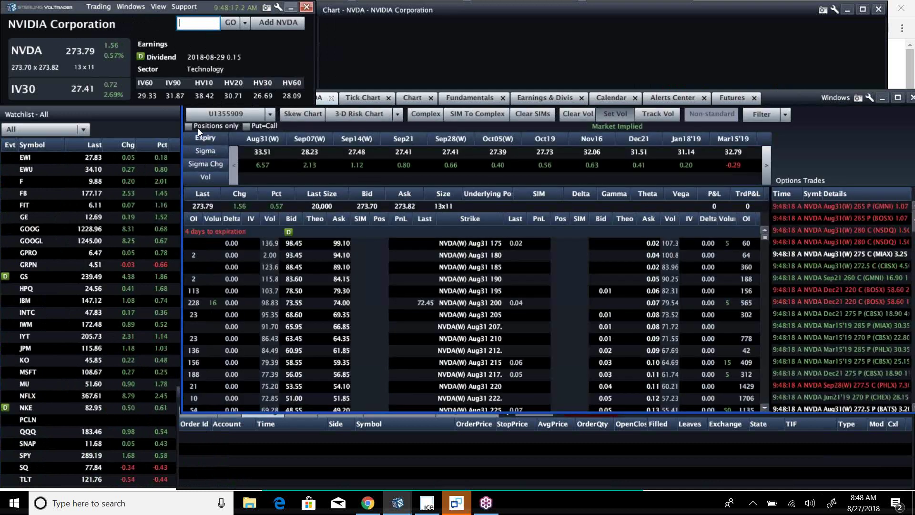
# Set the NVDA chain's volatility to Market Implied, then show the full chain again.
pyautogui.click(188, 127)
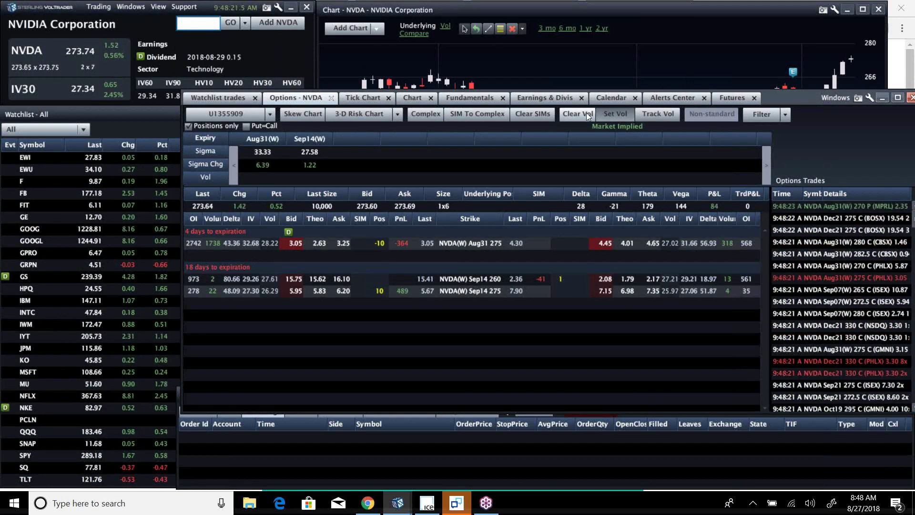
pyautogui.click(613, 115)
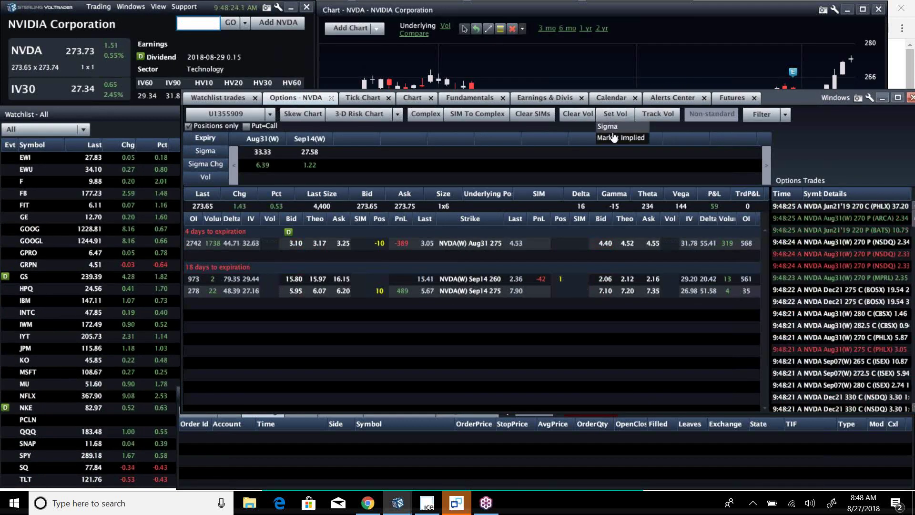
pyautogui.click(614, 138)
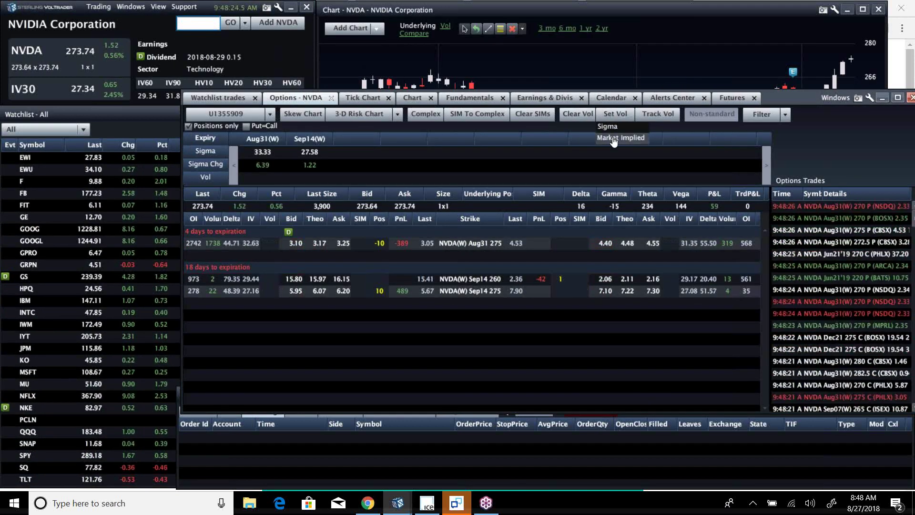
pyautogui.click(187, 126)
# Load AMD as the underlying symbol.
pyautogui.click(187, 22)
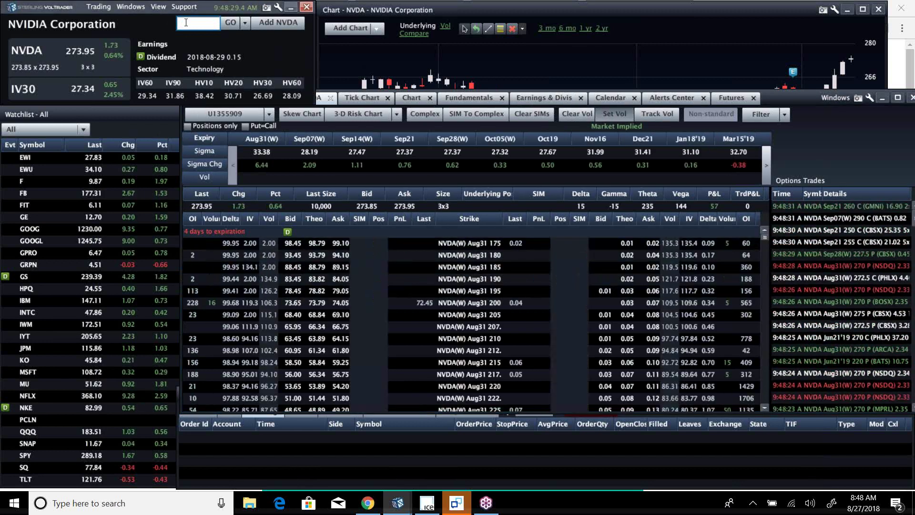
pyautogui.write('amd')
pyautogui.press('Return')
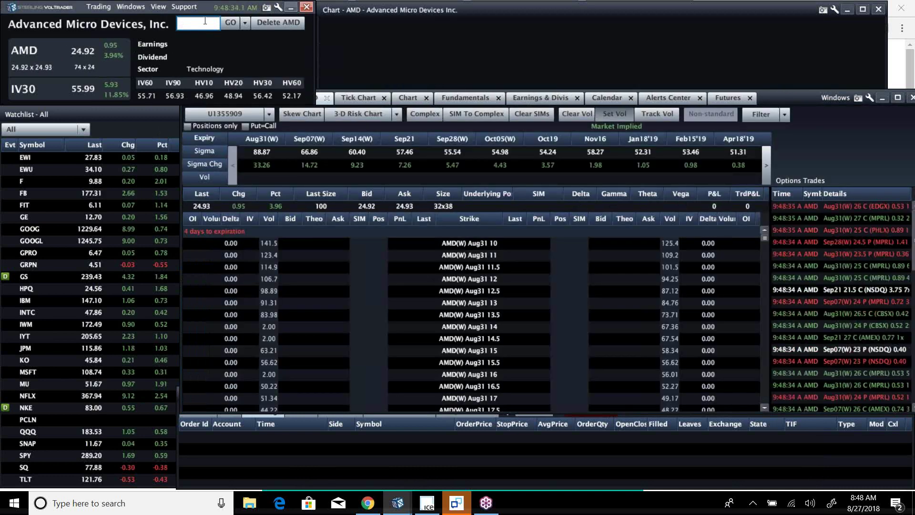
# Switch between the watchlist and AMD chain, then browse the watchlist quotes.
pyautogui.click(150, 129)
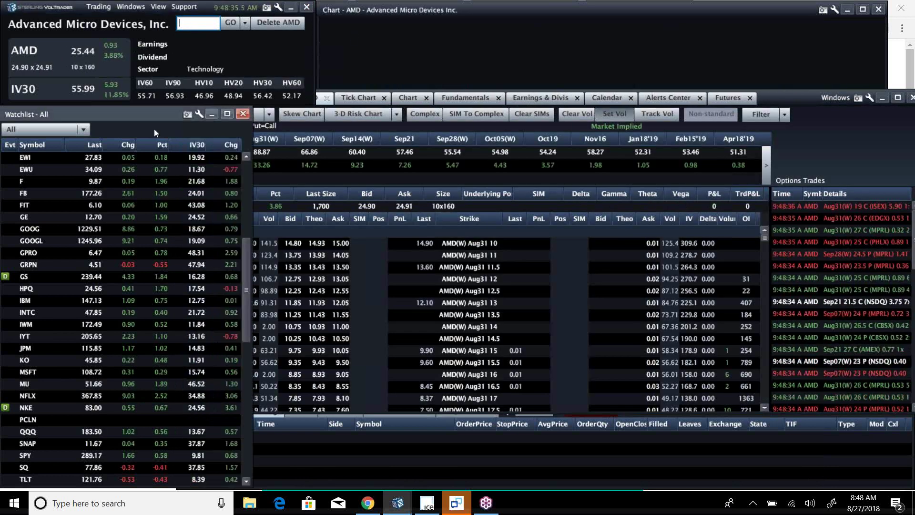
pyautogui.click(415, 160)
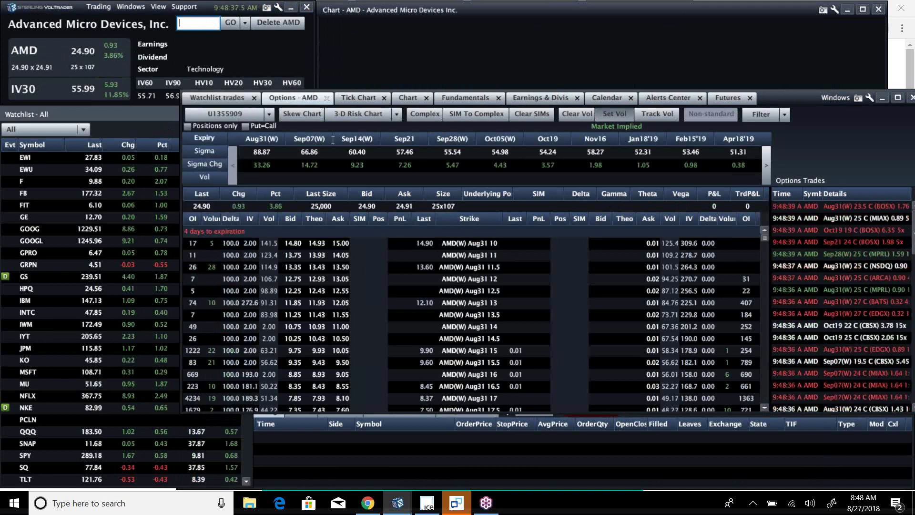
pyautogui.click(161, 149)
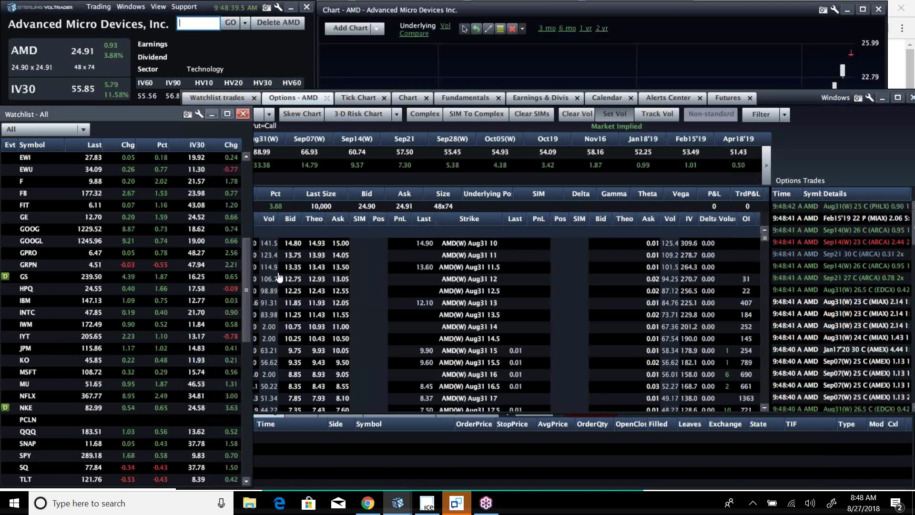
pyautogui.moveTo(246, 275); pyautogui.dragTo(247, 444)
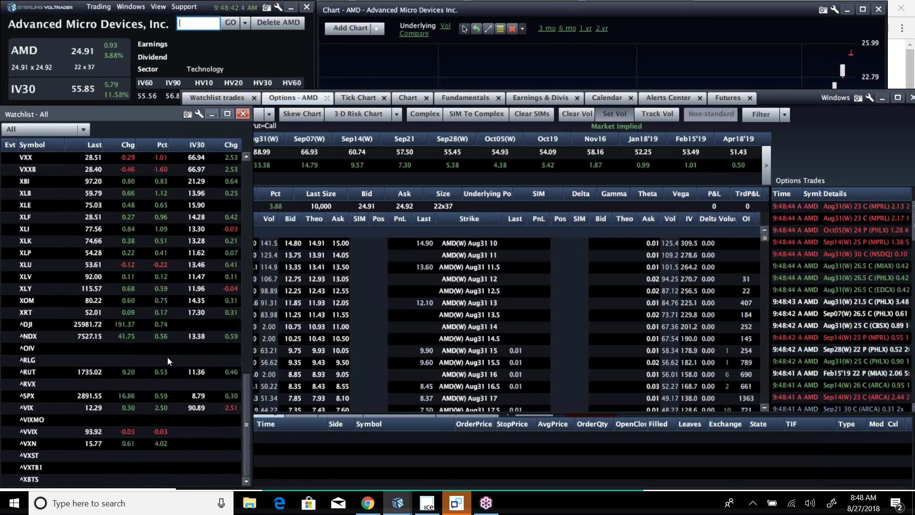
pyautogui.click(247, 156)
pyautogui.scroll(4, 247, 156)
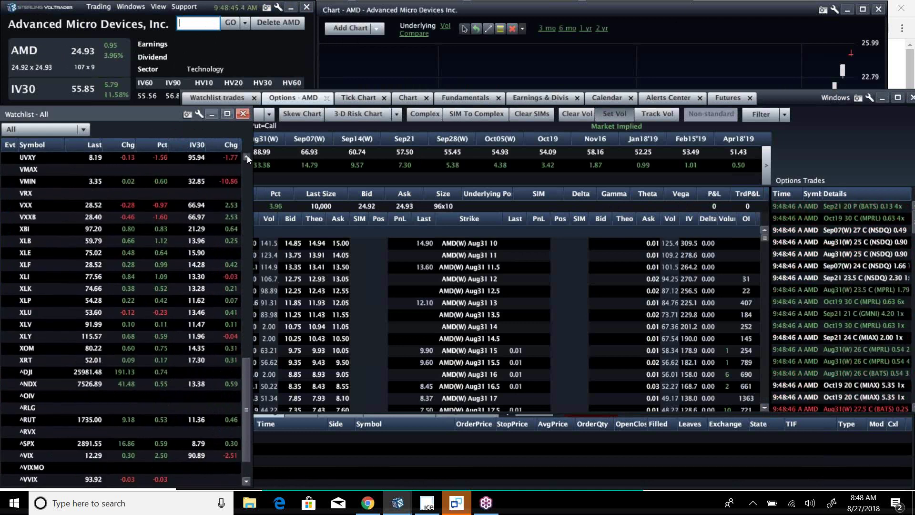
# Enter the symbol 'del', which triggers the 'Underlying is not supported!' error.
pyautogui.click(198, 23)
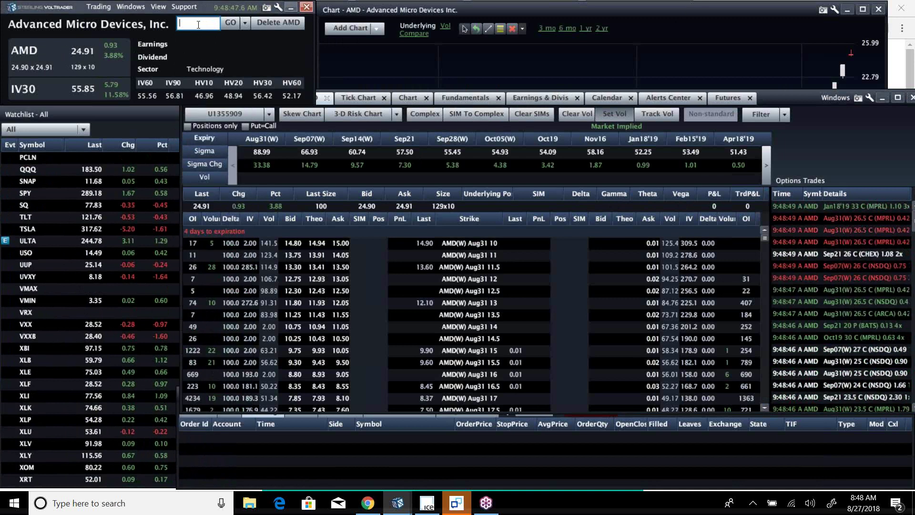
pyautogui.write('del')
pyautogui.press('Return')
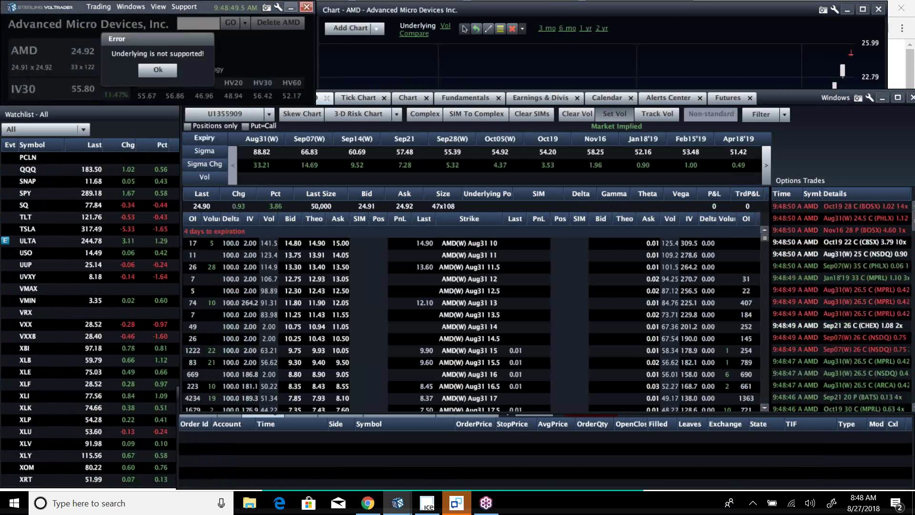
# Load VMware (VMW) from the symbol suggestions.
pyautogui.click(159, 69)
pyautogui.click(187, 25)
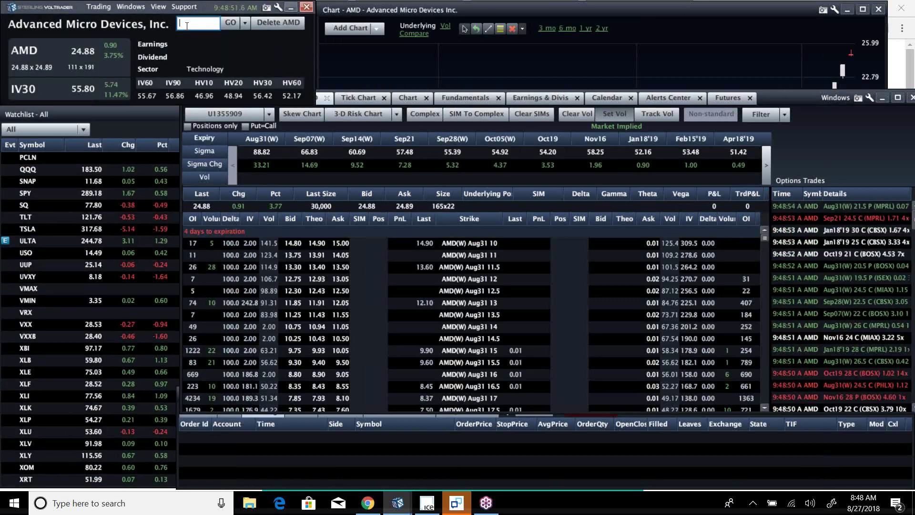
pyautogui.write('vm')
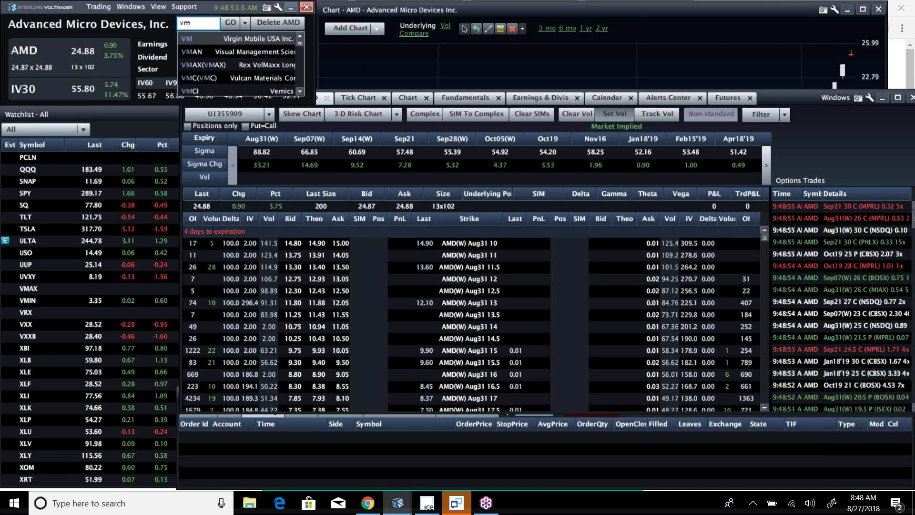
pyautogui.write('w')
pyautogui.click(218, 39)
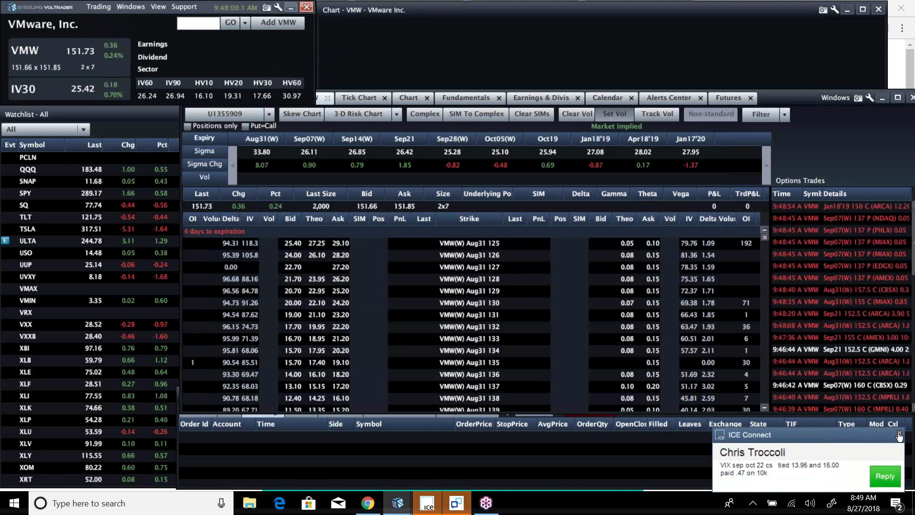
# Dismiss the ICE Connect chat popup and scroll the watchlist down to its IV30 values.
pyautogui.click(900, 436)
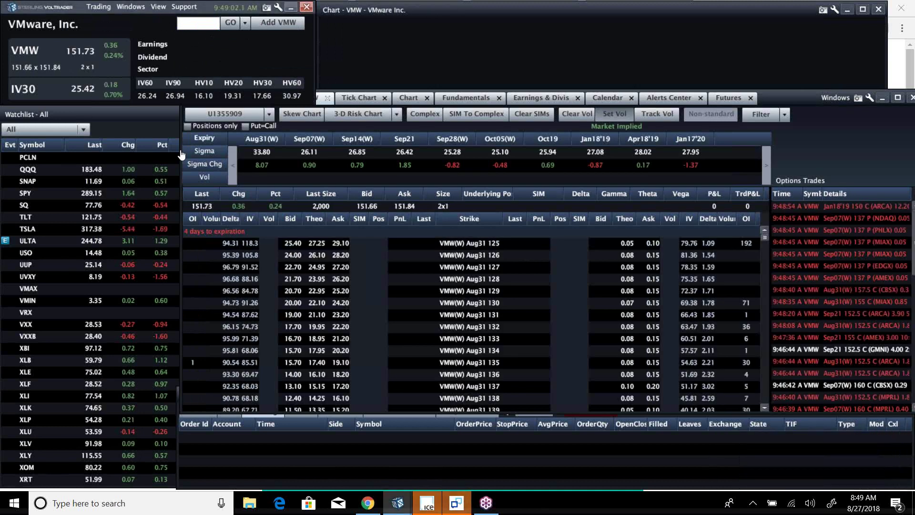
pyautogui.click(154, 128)
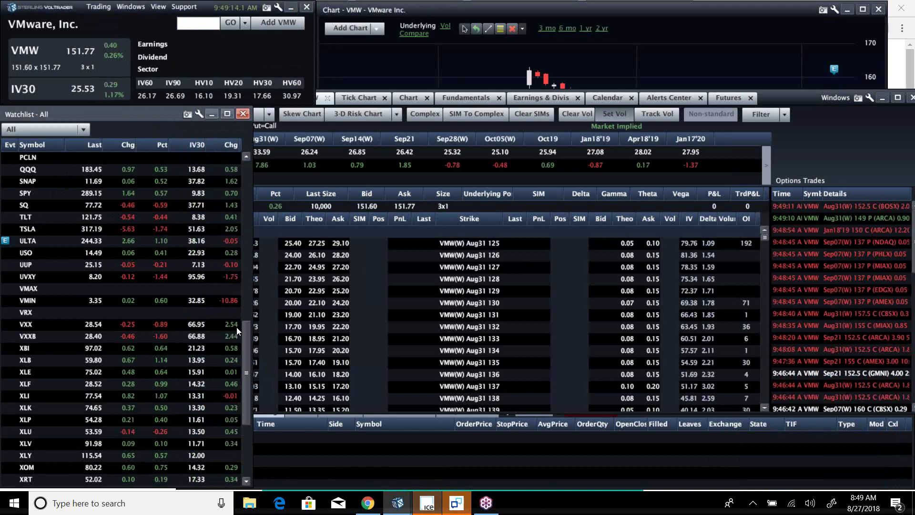
pyautogui.moveTo(247, 334); pyautogui.dragTo(251, 400)
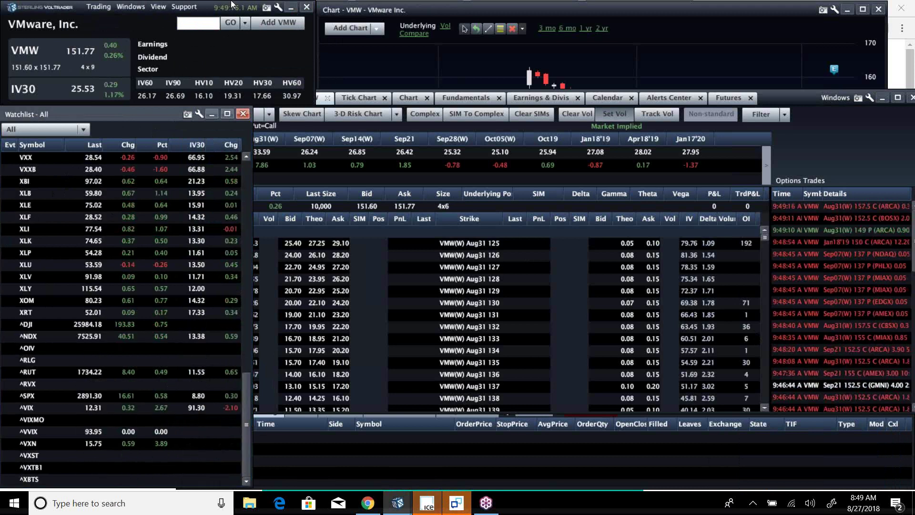
# Load Wal-Mart (WMT) as the underlying symbol.
pyautogui.click(194, 22)
pyautogui.write('WMT')
pyautogui.press('Return')
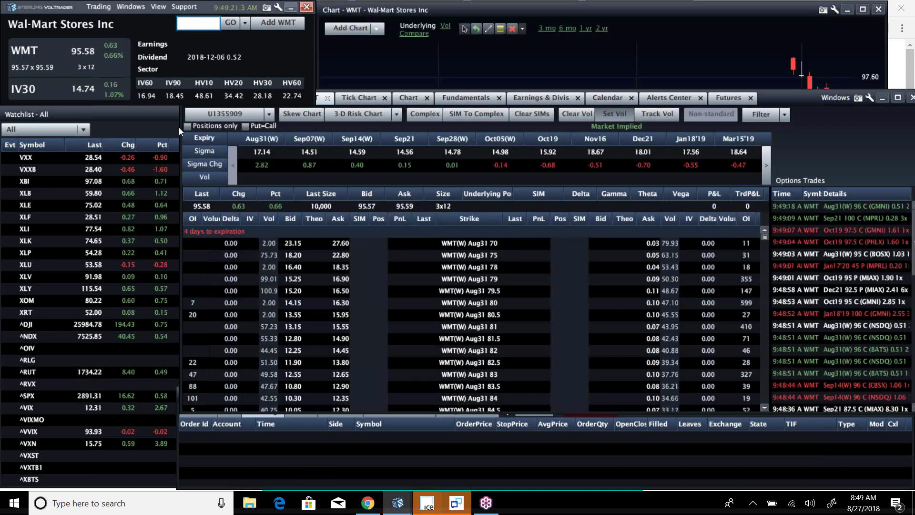
# Bring the watchlist forward and scroll it back to the top.
pyautogui.click(138, 123)
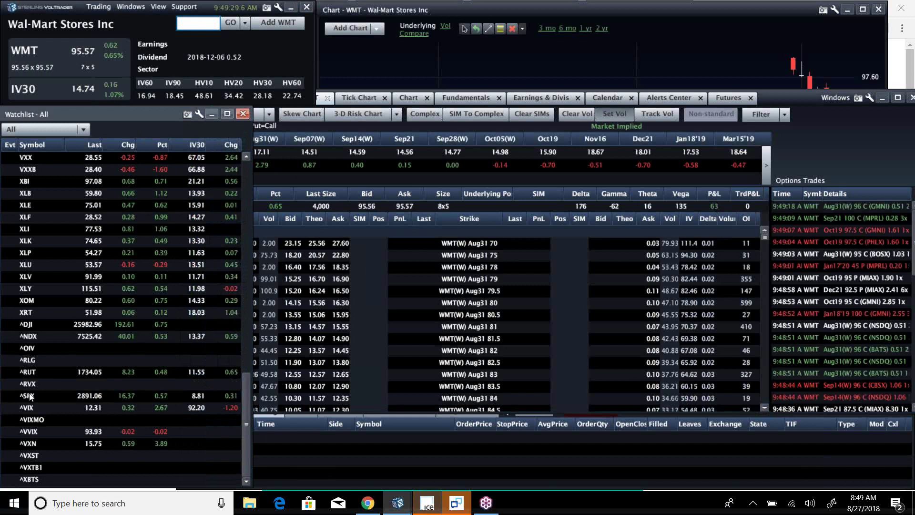
pyautogui.click(247, 156)
pyautogui.click(247, 156)
pyautogui.click(247, 156)
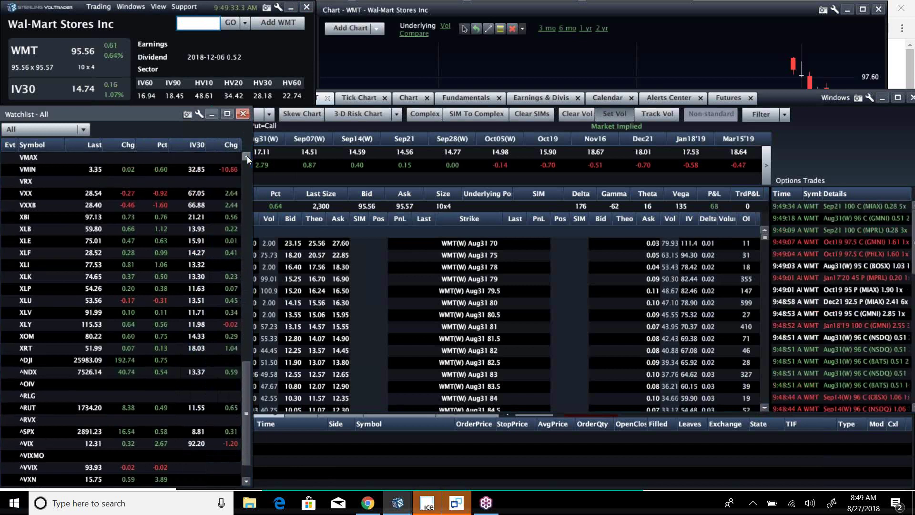
pyautogui.scroll(3, 247, 155)
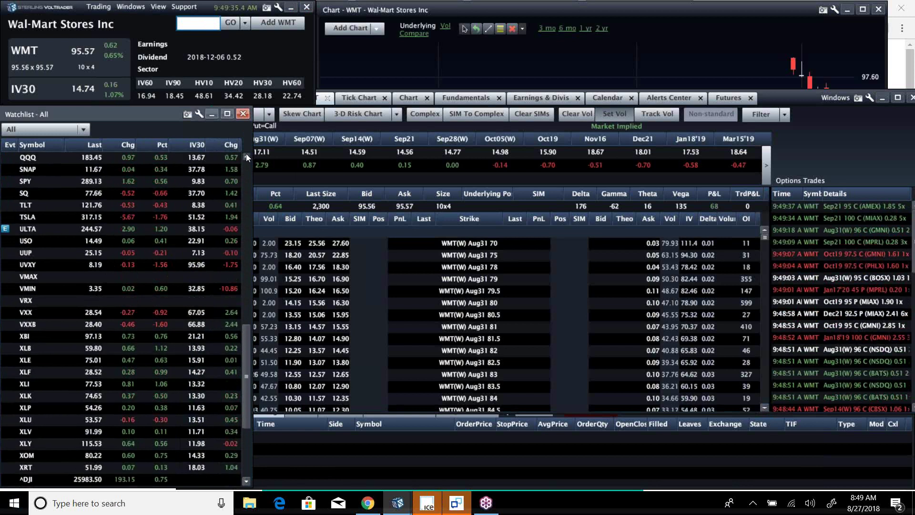
pyautogui.scroll(1, 246, 156)
pyautogui.click(190, 21)
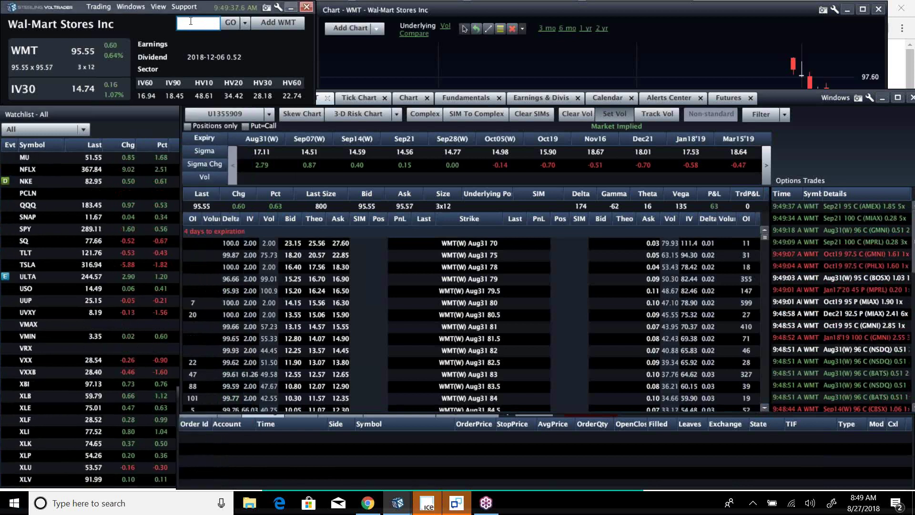
# Load IWM and limit its option chain to held positions.
pyautogui.write('IWM')
pyautogui.press('Return')
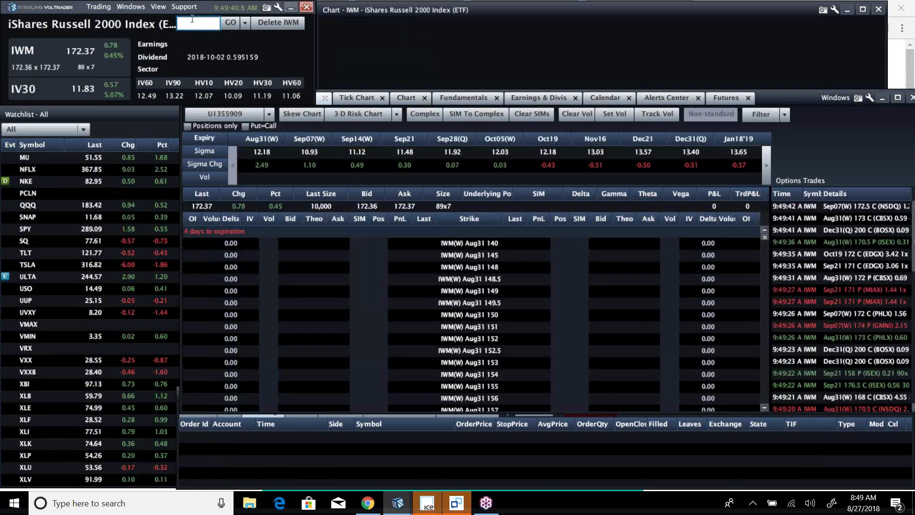
pyautogui.click(187, 126)
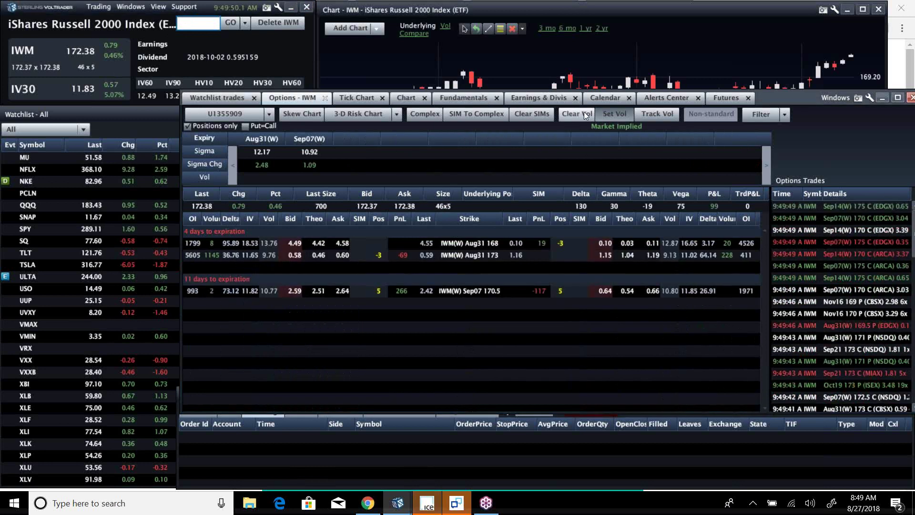
# Clear custom volatilities, reset them to Market Implied, and bring the watchlist forward.
pyautogui.click(586, 112)
pyautogui.click(619, 115)
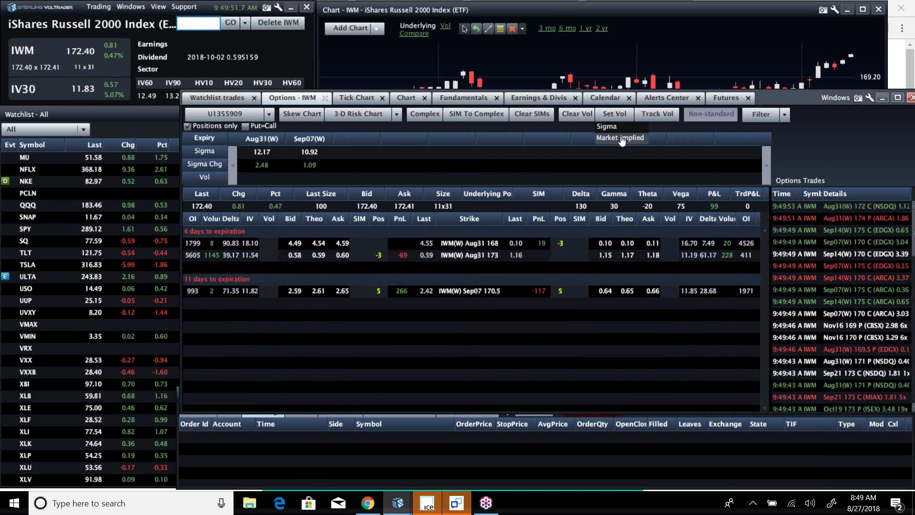
pyautogui.click(617, 139)
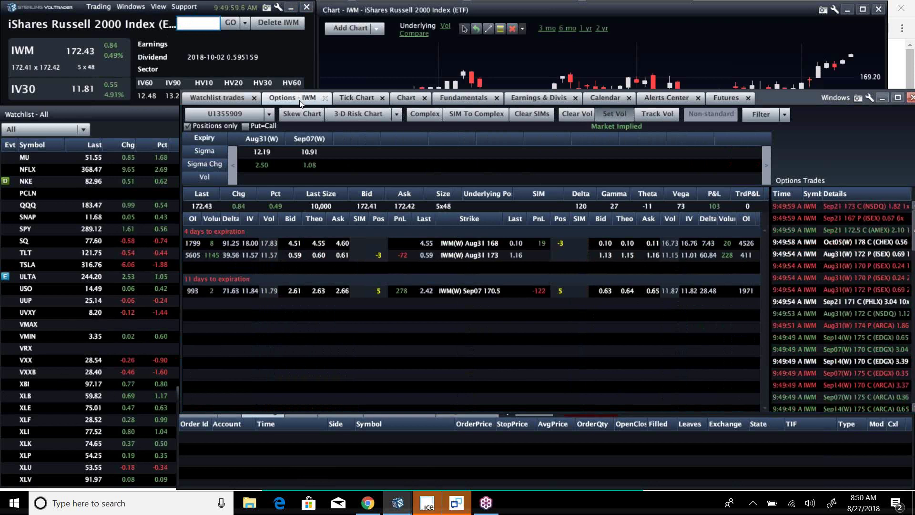
pyautogui.click(134, 122)
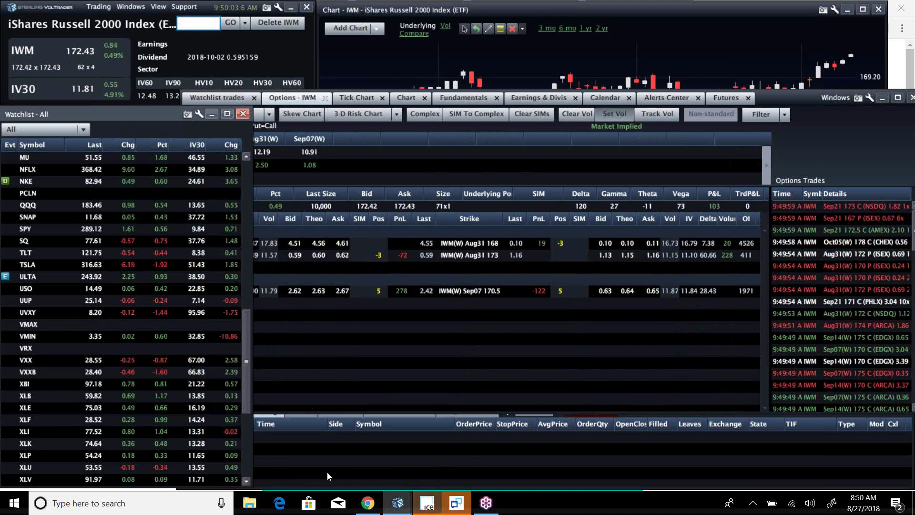
# Load the CBOE Volatility Index (^VIX) as the underlying symbol.
pyautogui.click(210, 21)
pyautogui.write('v')
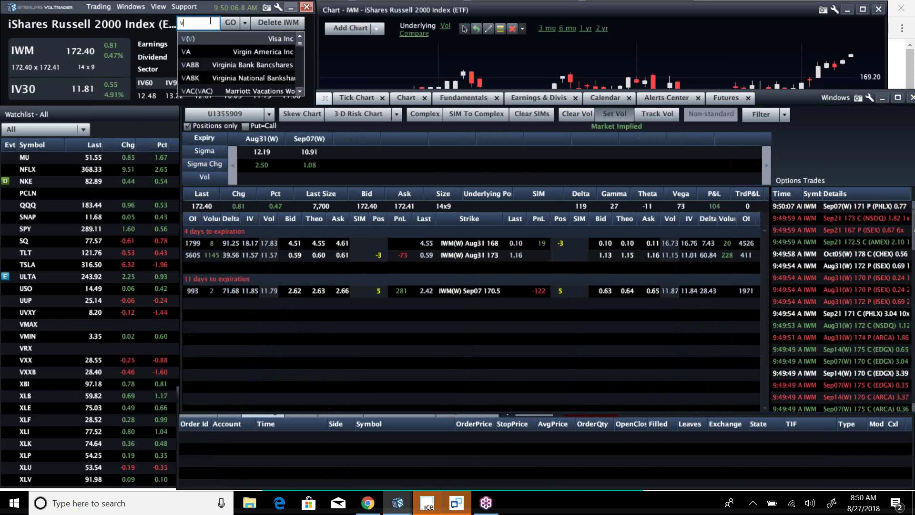
pyautogui.write('ix')
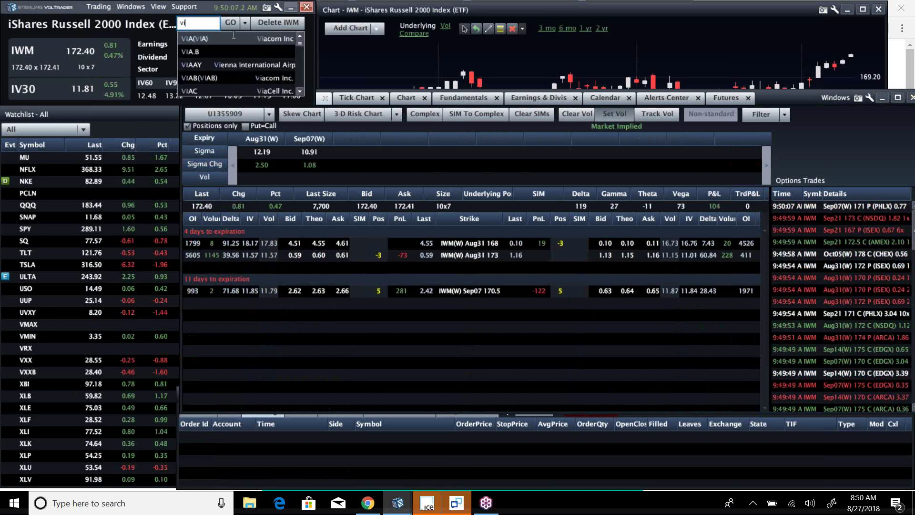
pyautogui.press('Return')
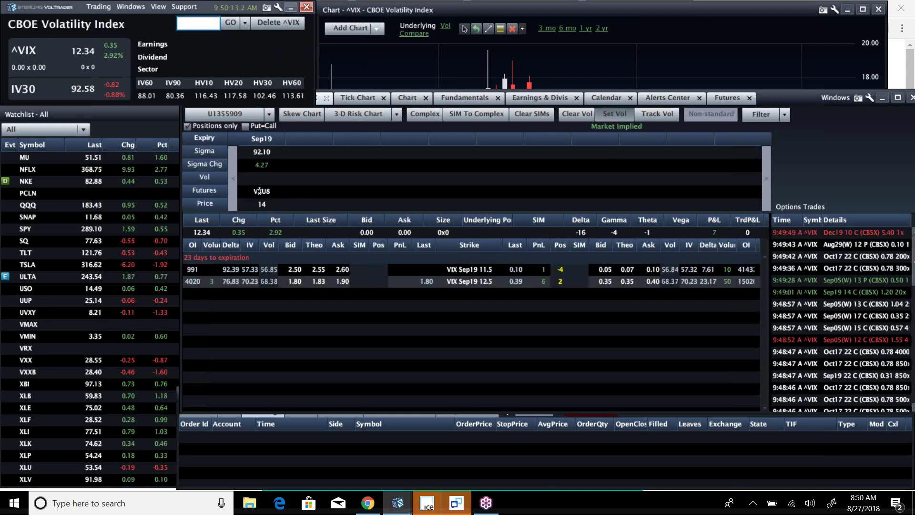
# Show all ^VIX expiries, then scroll the watchlist to its bottom.
pyautogui.click(188, 132)
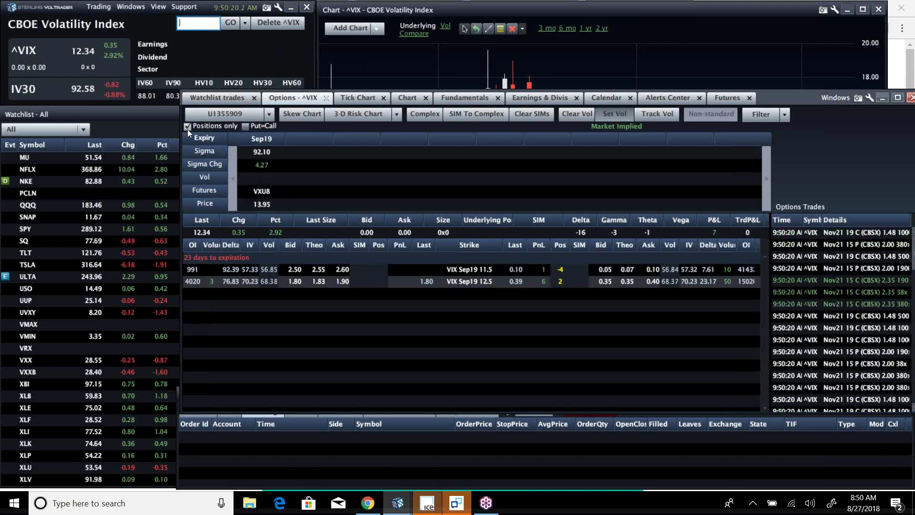
pyautogui.click(188, 126)
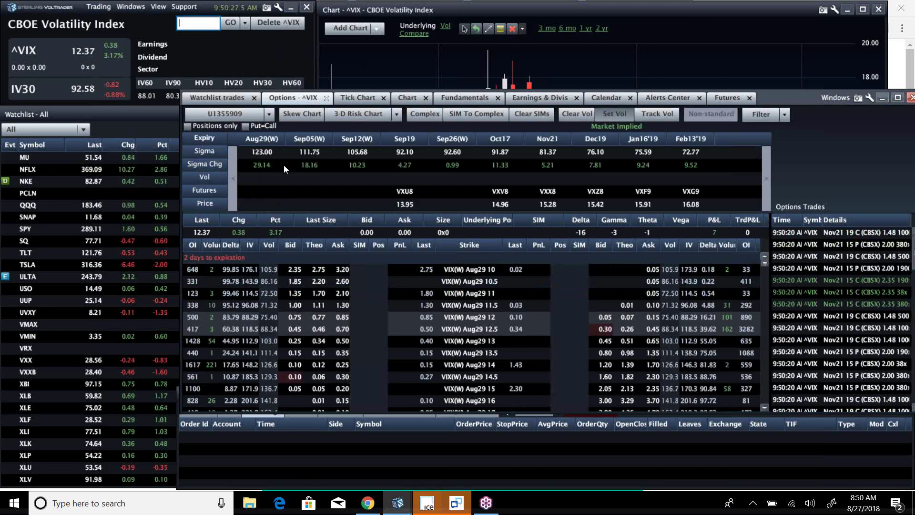
pyautogui.click(120, 127)
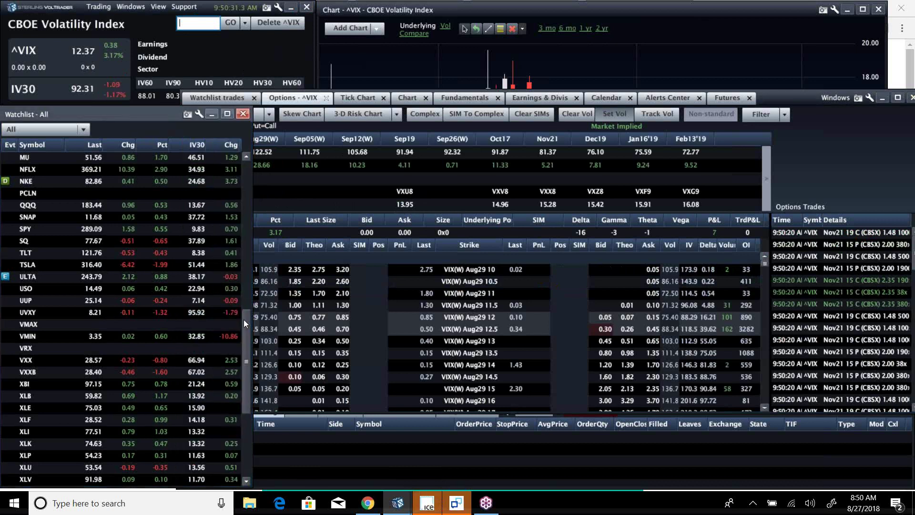
pyautogui.moveTo(244, 320); pyautogui.dragTo(241, 460)
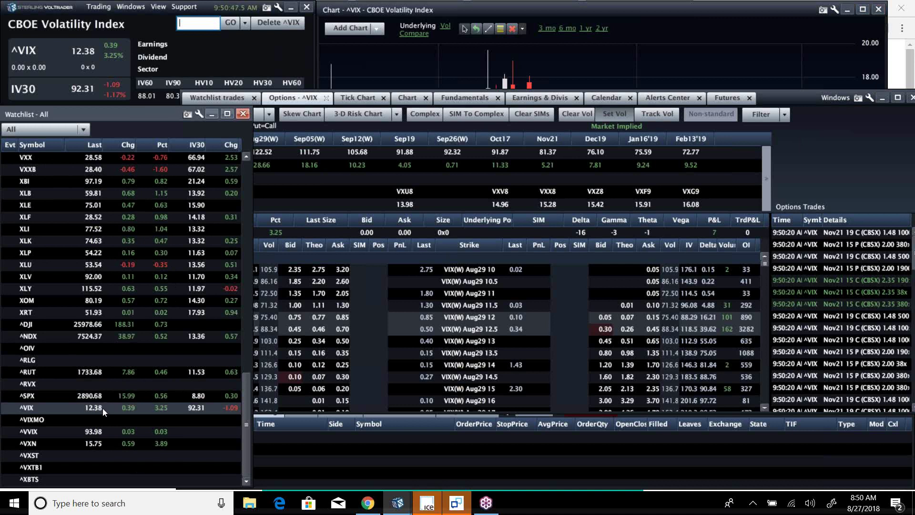
# Bring the ^VIX chart with candles, IV30 line and volume bars to the front.
pyautogui.click(638, 67)
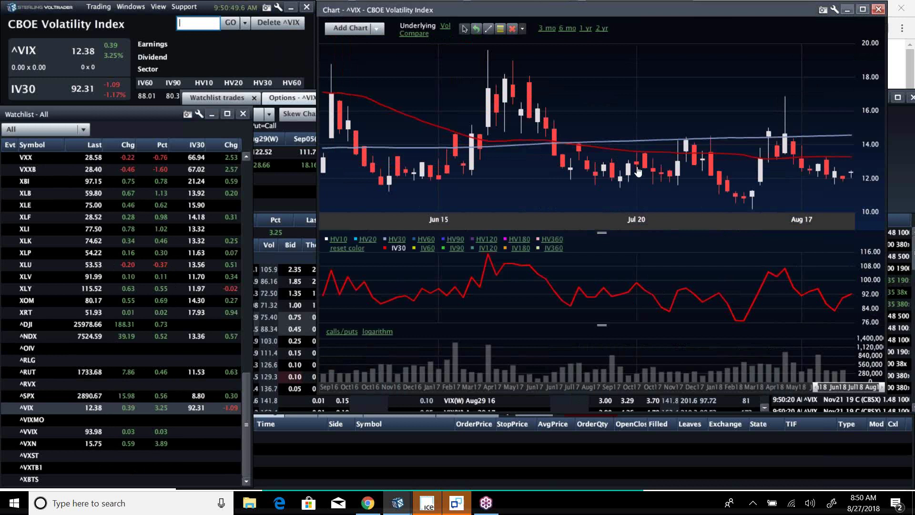